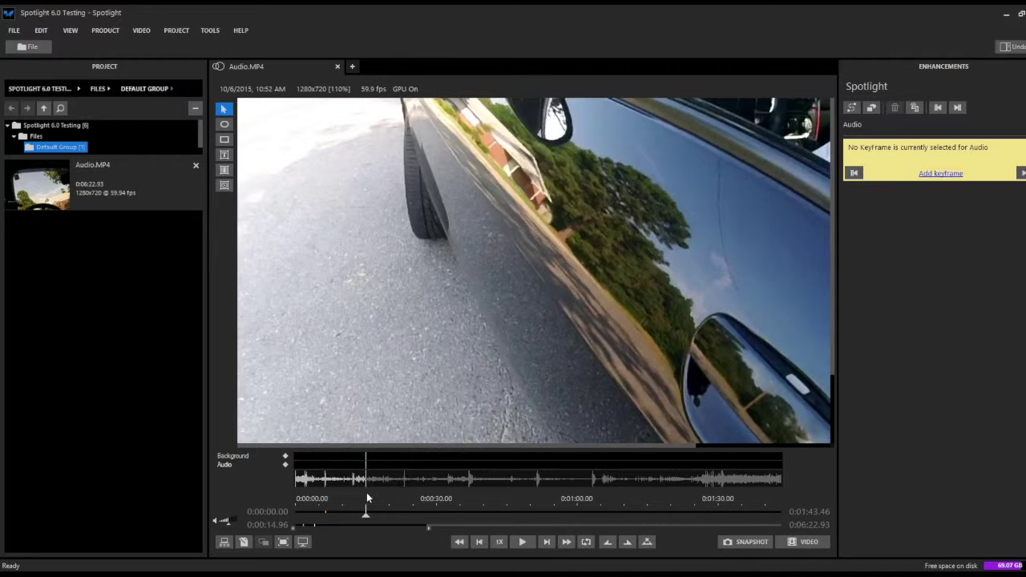
- Play the clip to find the section to redact, from about 0:00:15 to 0:00:19.38
{"action": "left_click_drag", "start_coordinate": [365, 519], "coordinate": [367, 520]}
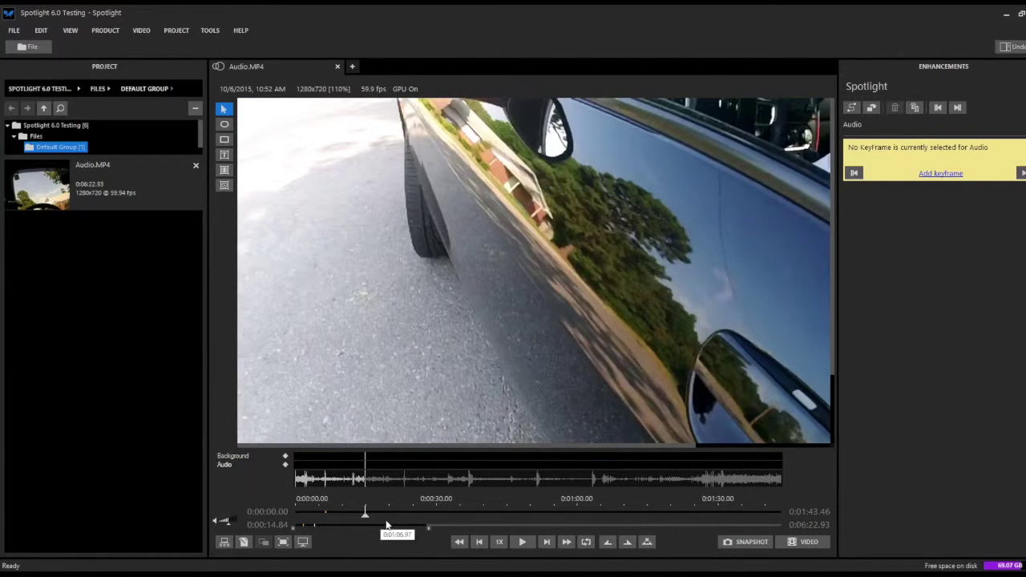
{"action": "left_click", "coordinate": [523, 543]}
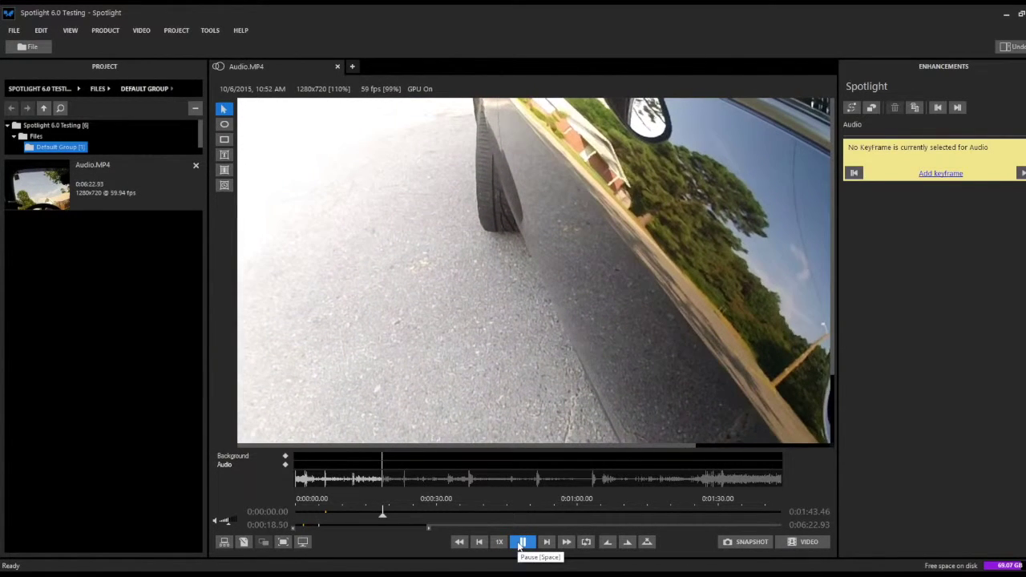
{"action": "left_click", "coordinate": [522, 543]}
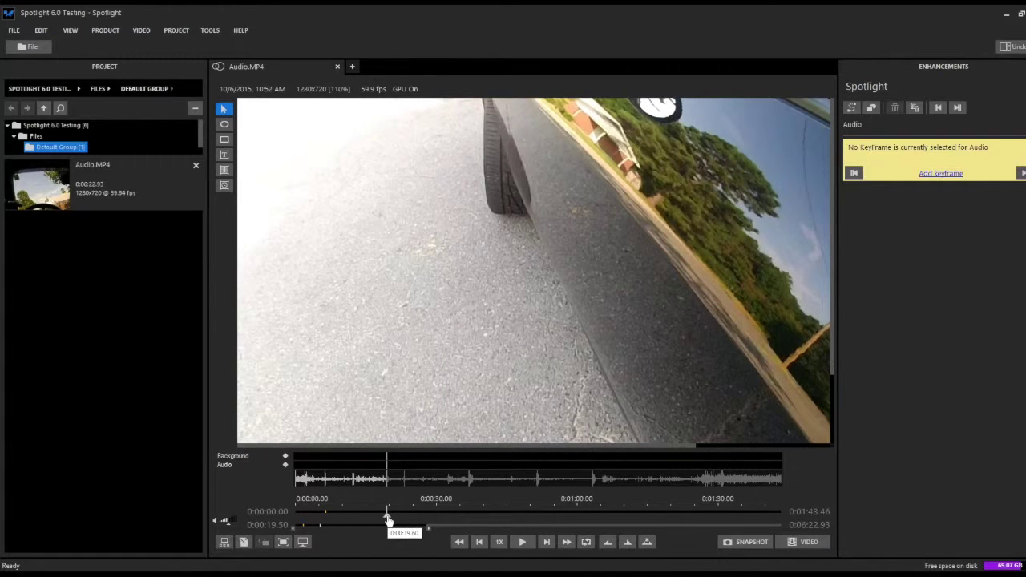
{"action": "left_click", "coordinate": [386, 521]}
{"action": "left_click_drag", "start_coordinate": [387, 520], "coordinate": [366, 520]}
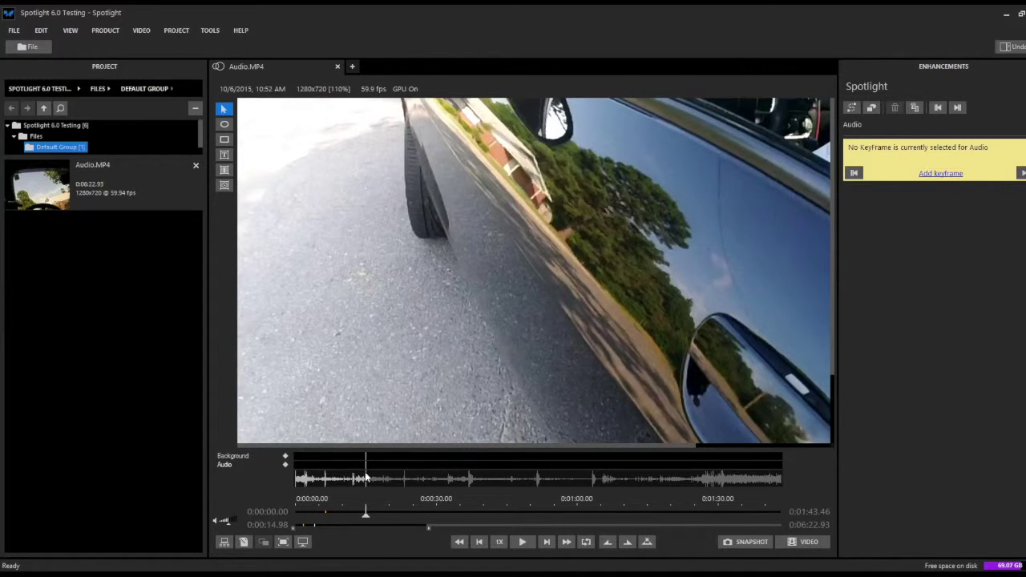
- Add audio keyframes at 0:00:14.98 and 0:00:19.38, with the effect inactive from the second keyframe
{"action": "left_click", "coordinate": [286, 470]}
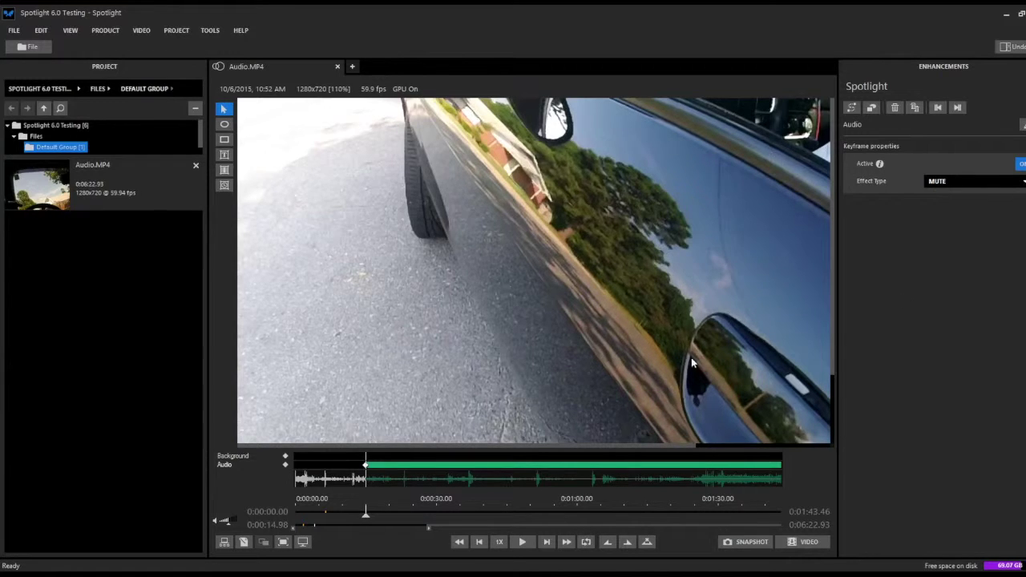
{"action": "left_click", "coordinate": [387, 514]}
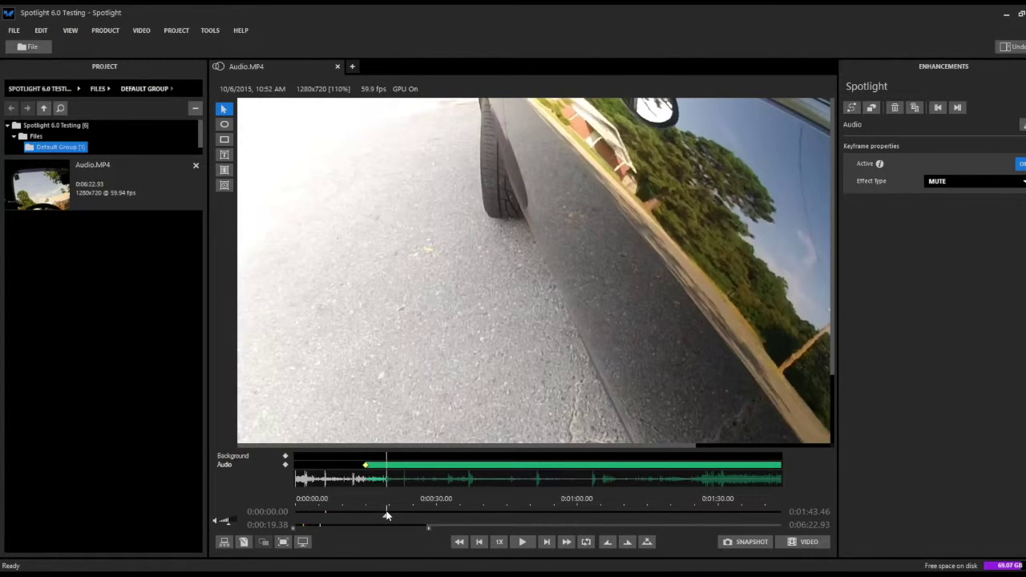
{"action": "left_click", "coordinate": [285, 465]}
{"action": "left_click", "coordinate": [1021, 164]}
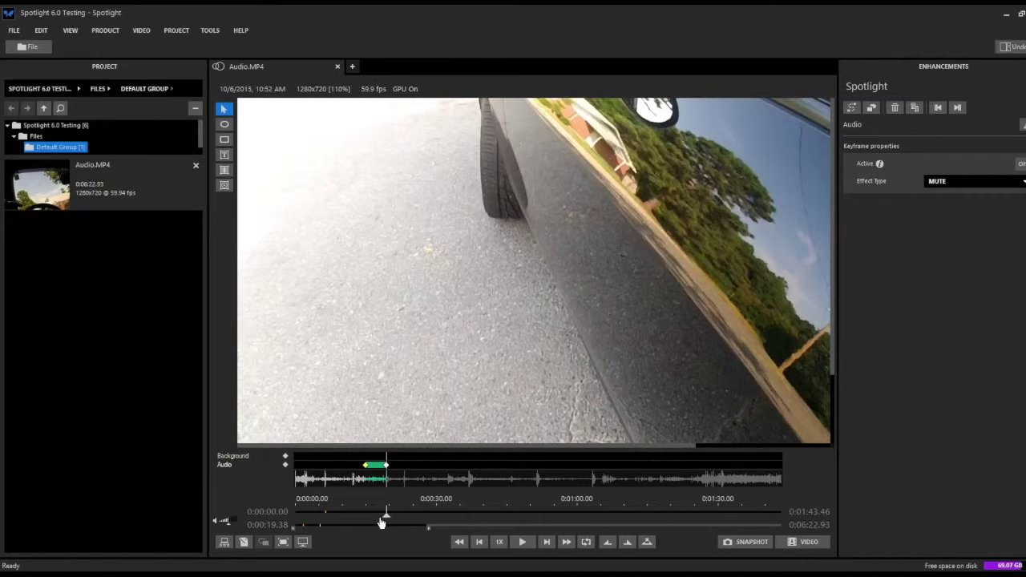
{"action": "left_click_drag", "start_coordinate": [382, 522], "coordinate": [362, 524]}
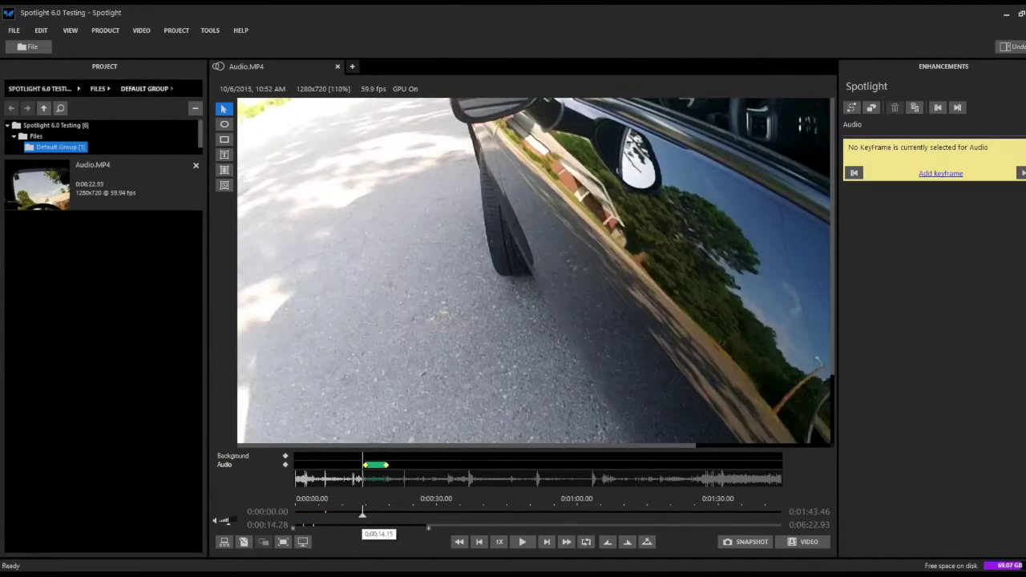
{"action": "left_click", "coordinate": [362, 520]}
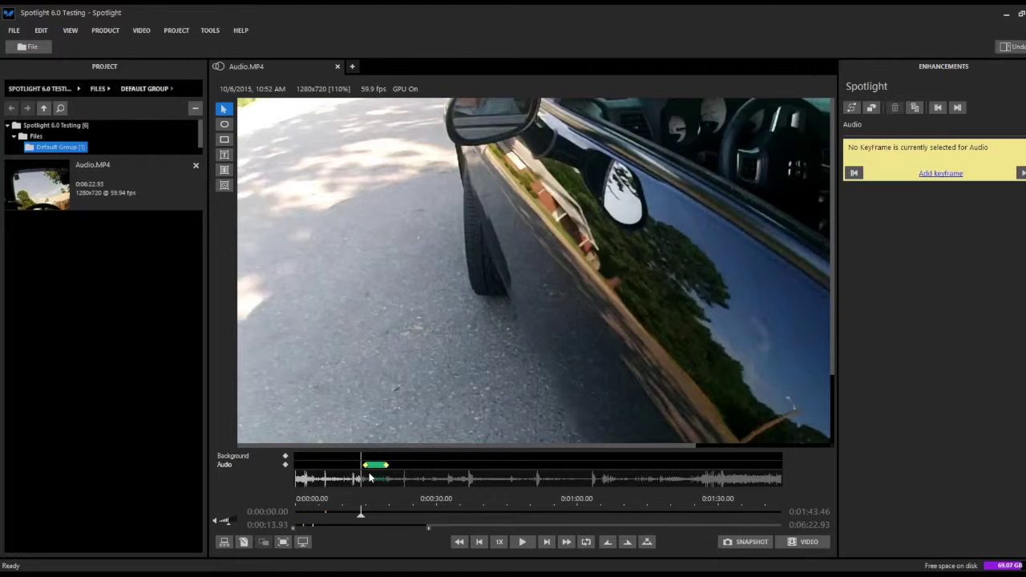
{"action": "left_click", "coordinate": [522, 542]}
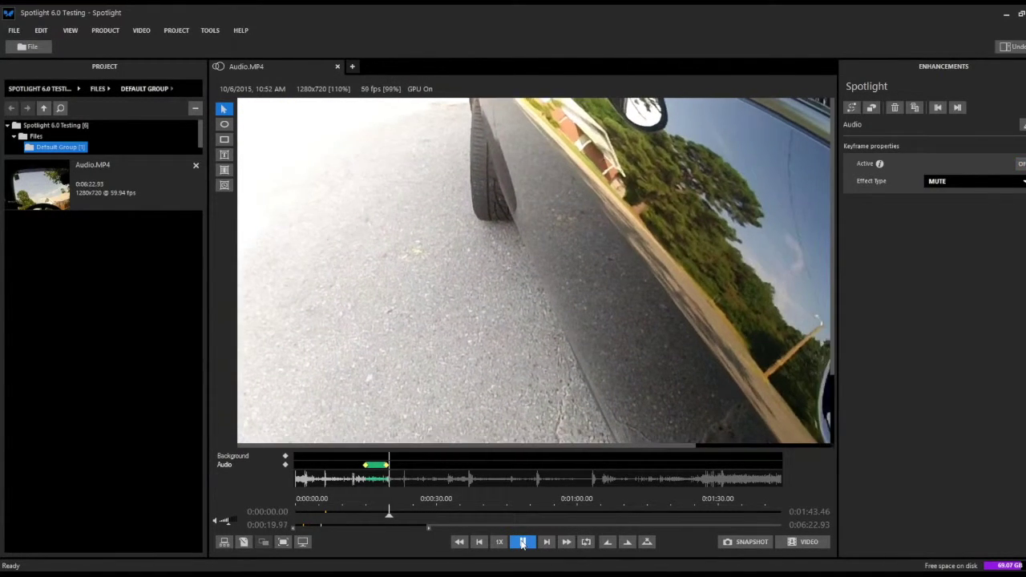
{"action": "left_click", "coordinate": [522, 542]}
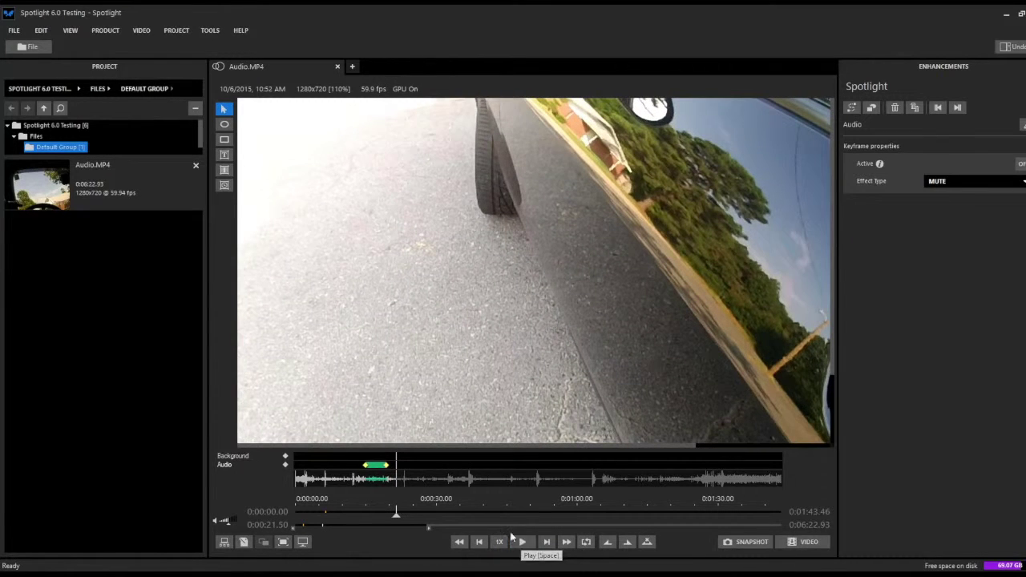
- Set Effect Type to BEEP on the section's start and end keyframes, then return to 0:00:13.46
{"action": "left_click", "coordinate": [366, 466]}
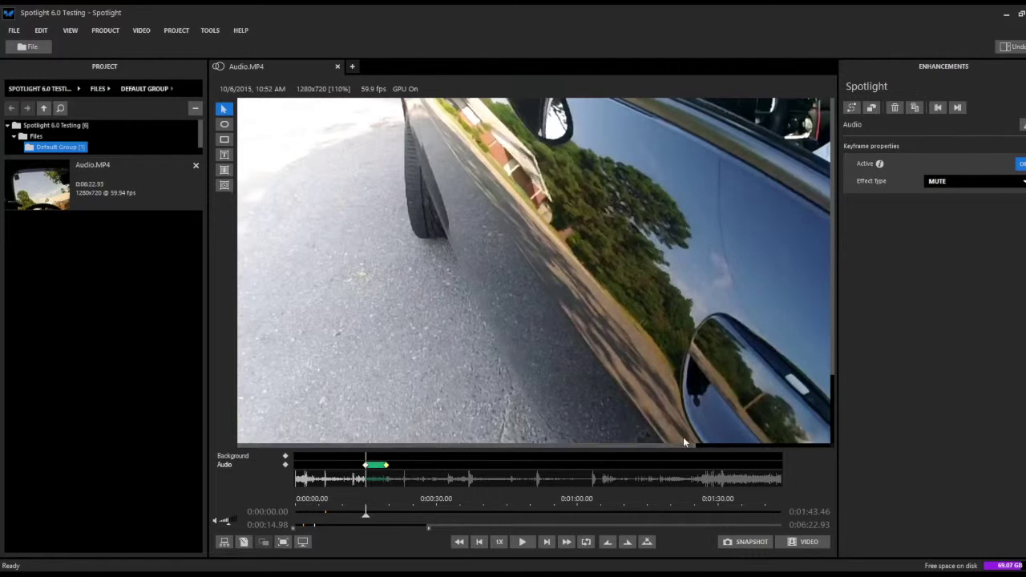
{"action": "left_click", "coordinate": [970, 183]}
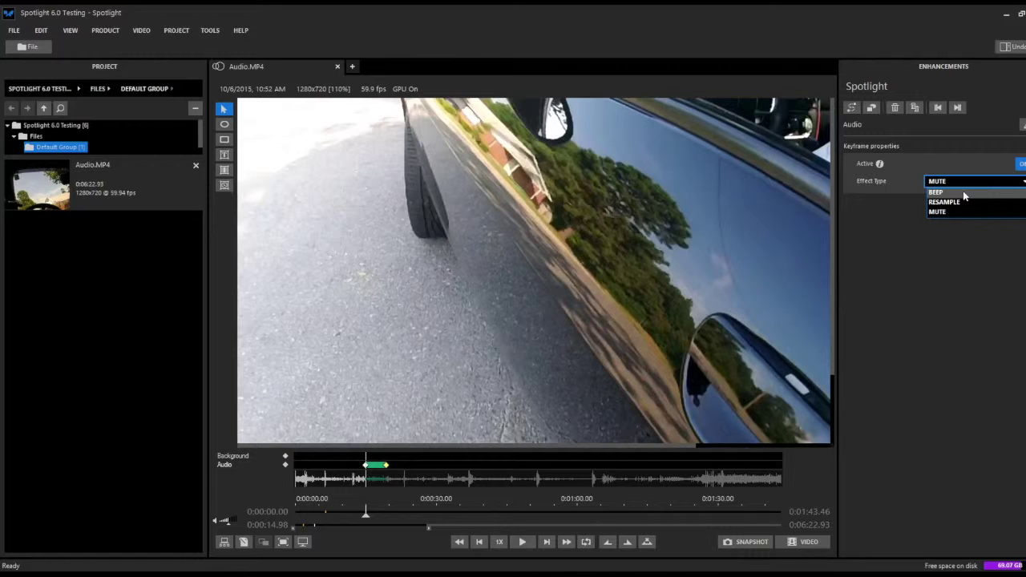
{"action": "left_click", "coordinate": [963, 191]}
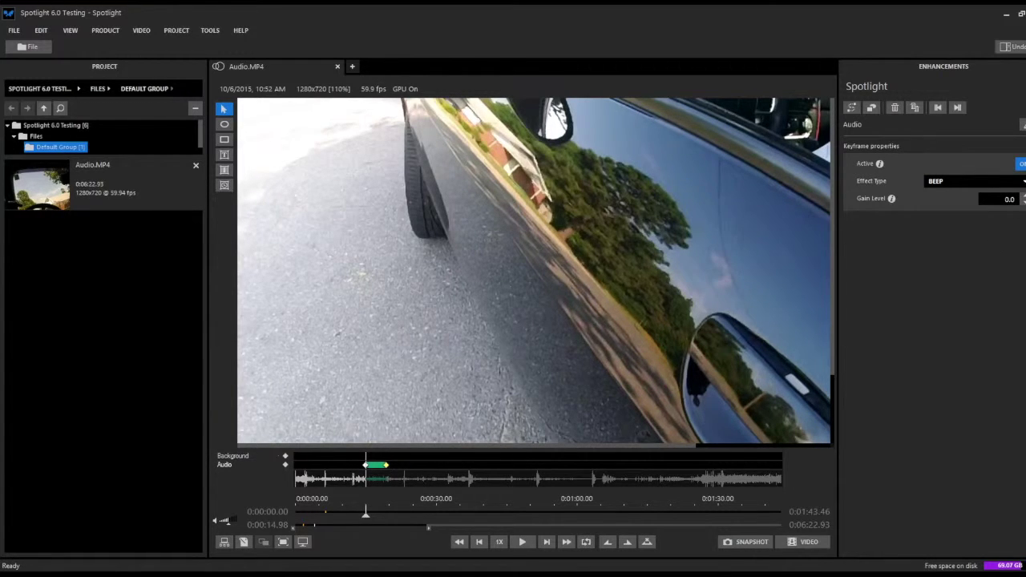
{"action": "key", "text": "ctrl+Right"}
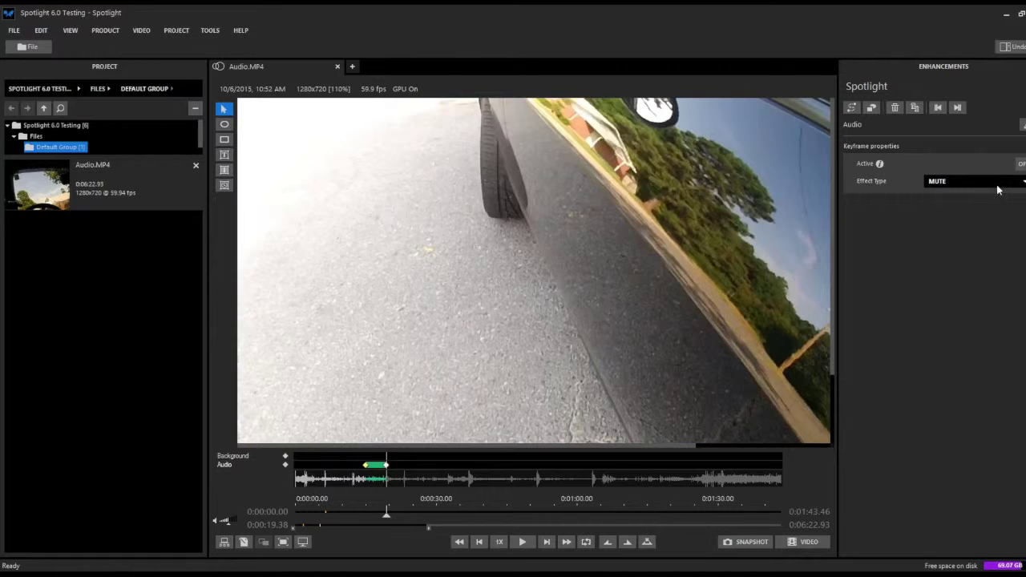
{"action": "left_click", "coordinate": [1000, 181]}
{"action": "left_click", "coordinate": [991, 198]}
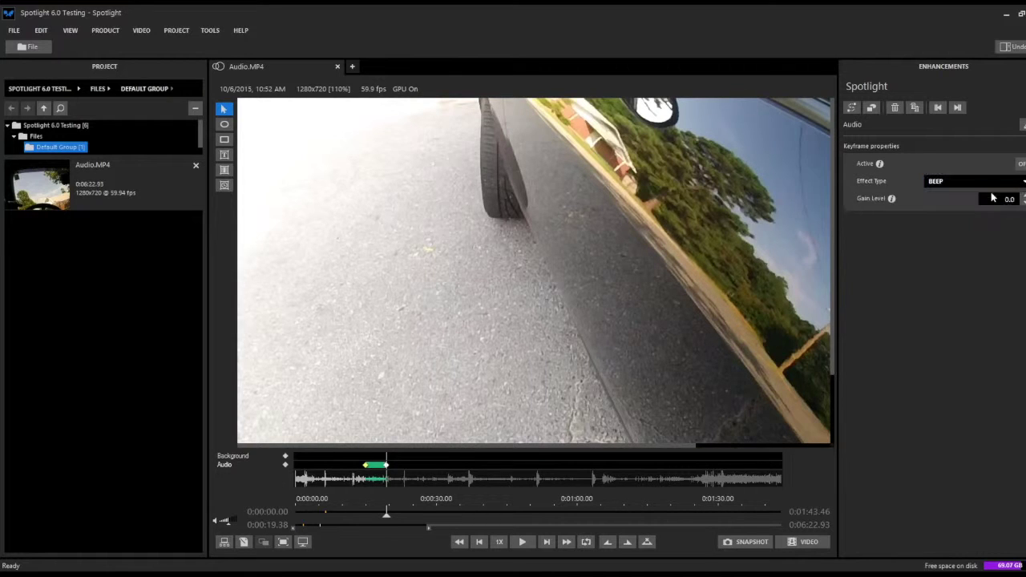
{"action": "left_click", "coordinate": [360, 513]}
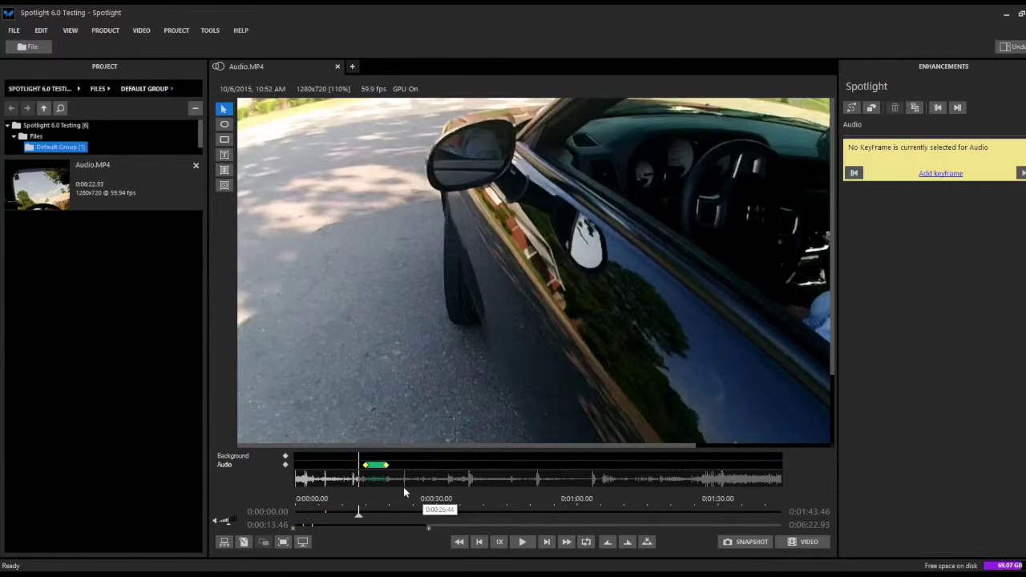
- Play the clip to hear the beep, then select the beeped audio section and show its effect types
{"action": "left_click", "coordinate": [527, 546]}
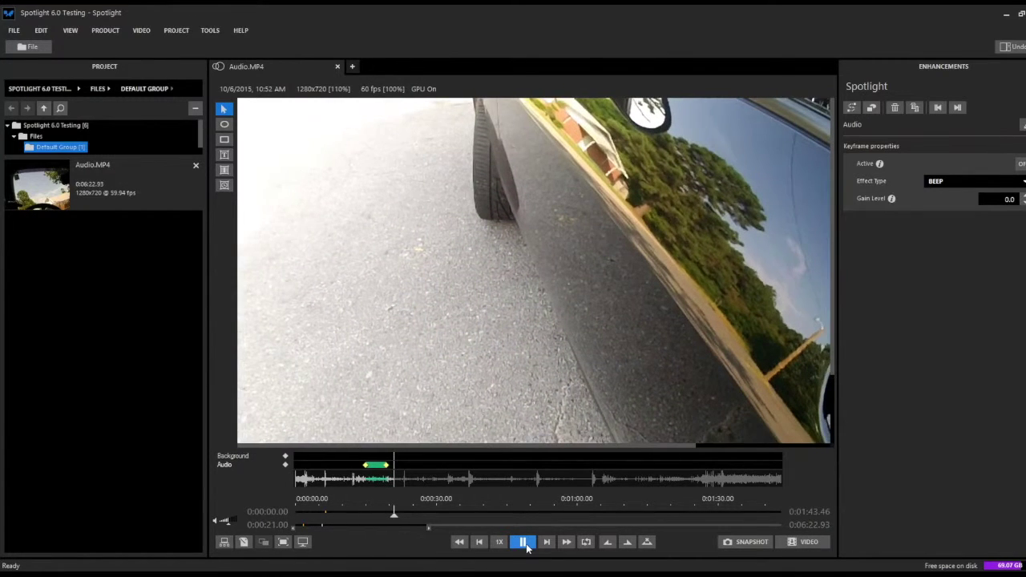
{"action": "left_click", "coordinate": [526, 546]}
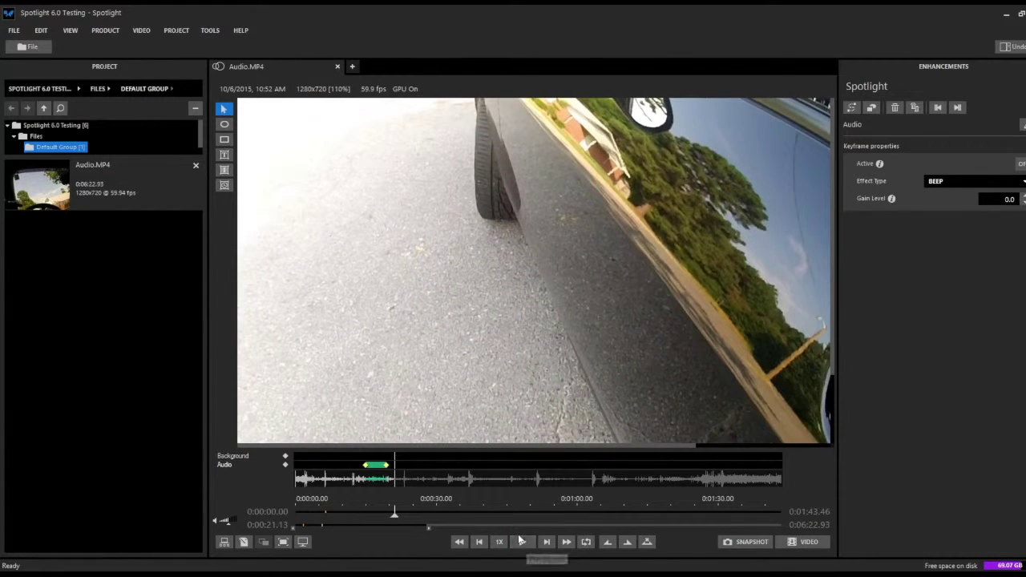
{"action": "left_click", "coordinate": [366, 470]}
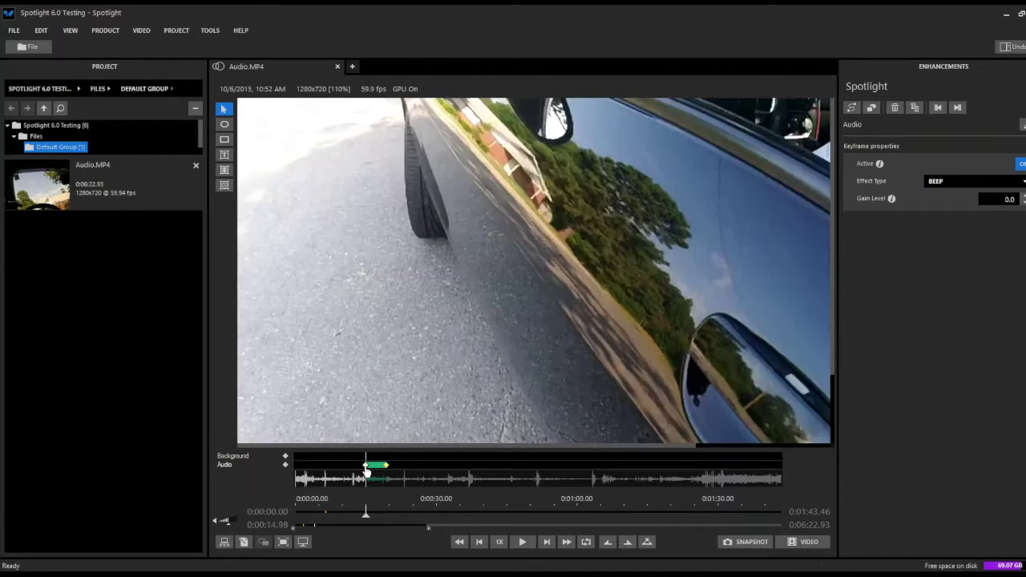
{"action": "left_click", "coordinate": [939, 184]}
- Switch the section's effect to RESAMPLE and preview it from 0:00:13.58 to 0:00:21.37
{"action": "left_click", "coordinate": [937, 203]}
{"action": "key", "text": "Down"}
{"action": "left_click", "coordinate": [360, 511]}
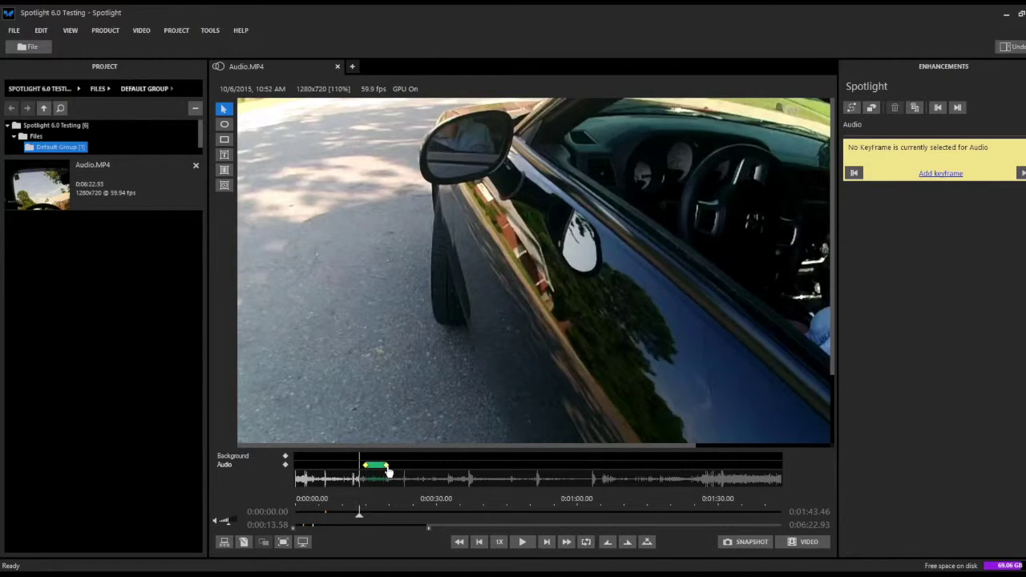
{"action": "left_click", "coordinate": [523, 542]}
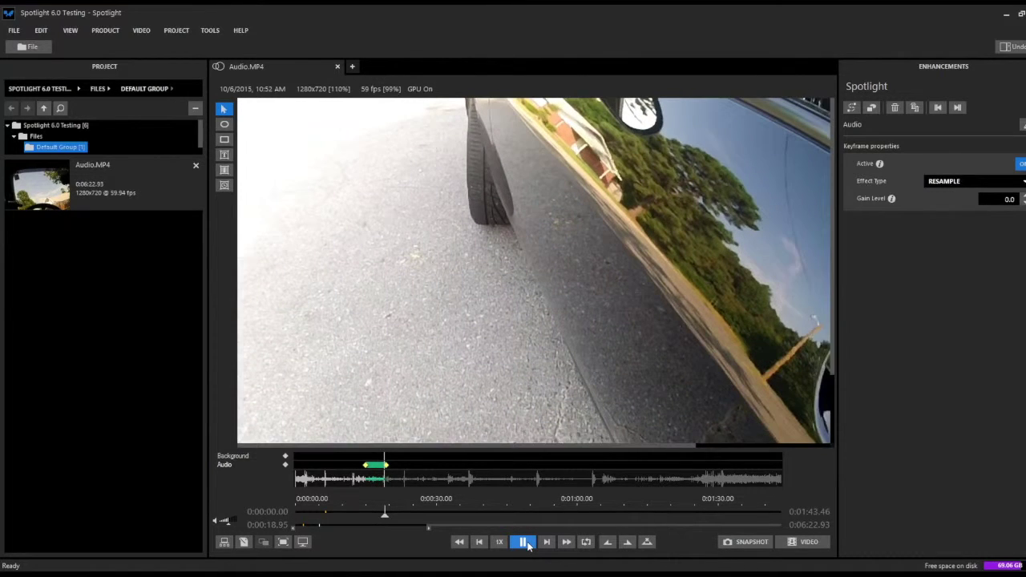
{"action": "left_click", "coordinate": [526, 543]}
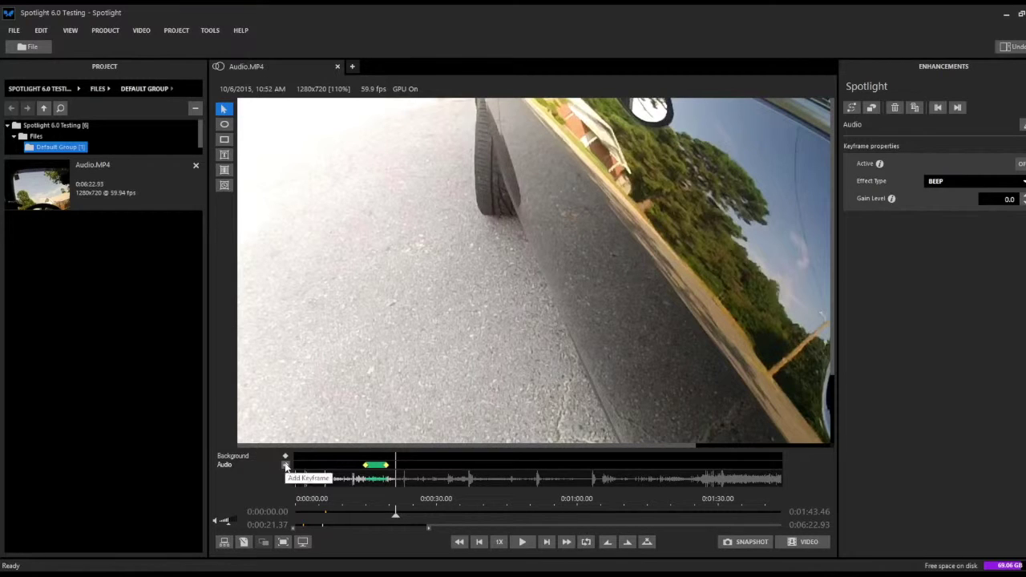
- Add audio keyframes at 0:00:21.37 and 0:00:27.14, with the effect inactive after 0:00:27.14
{"action": "left_click", "coordinate": [357, 470]}
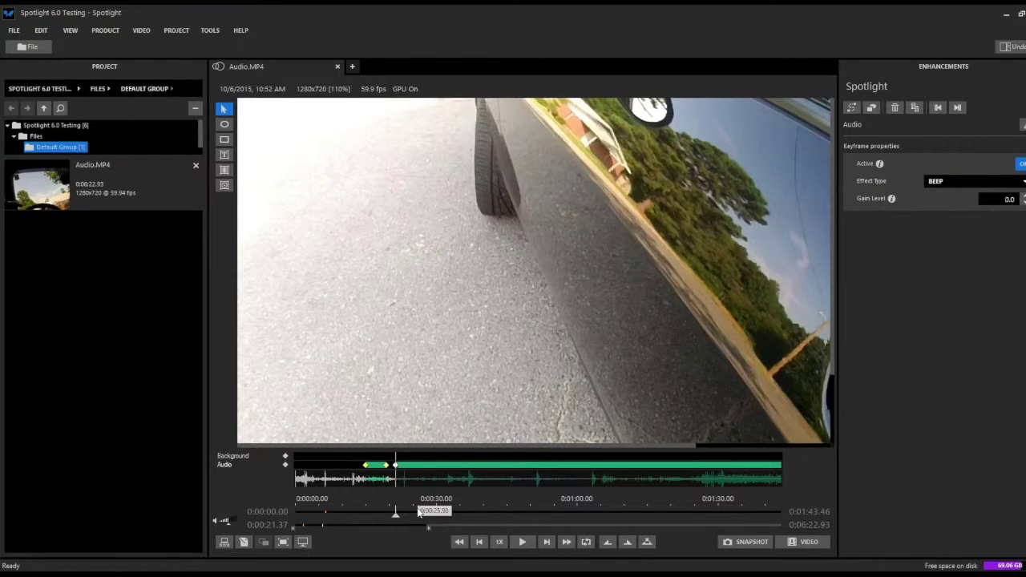
{"action": "left_click", "coordinate": [423, 512]}
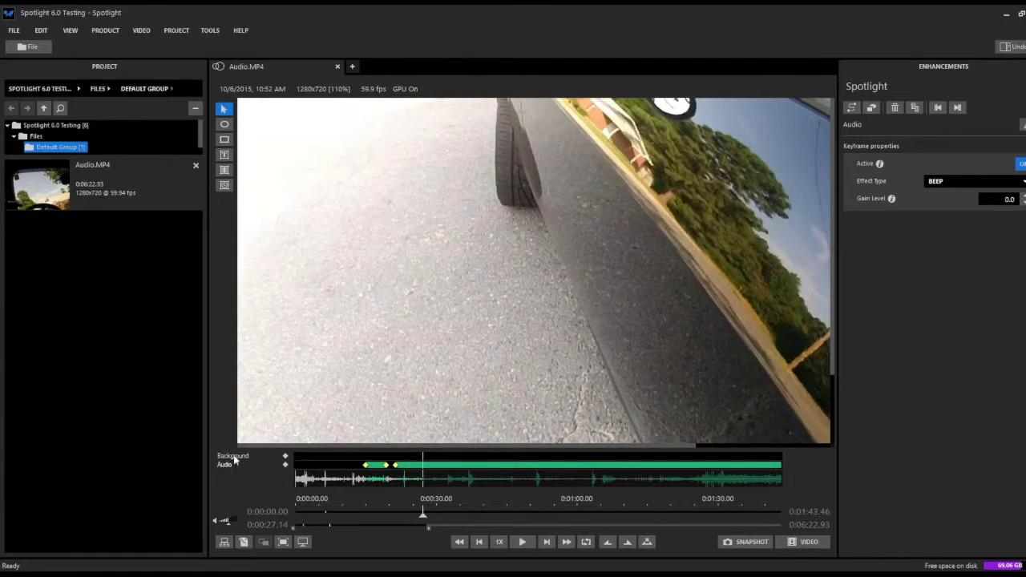
{"action": "left_click", "coordinate": [285, 464]}
{"action": "left_click", "coordinate": [1021, 164]}
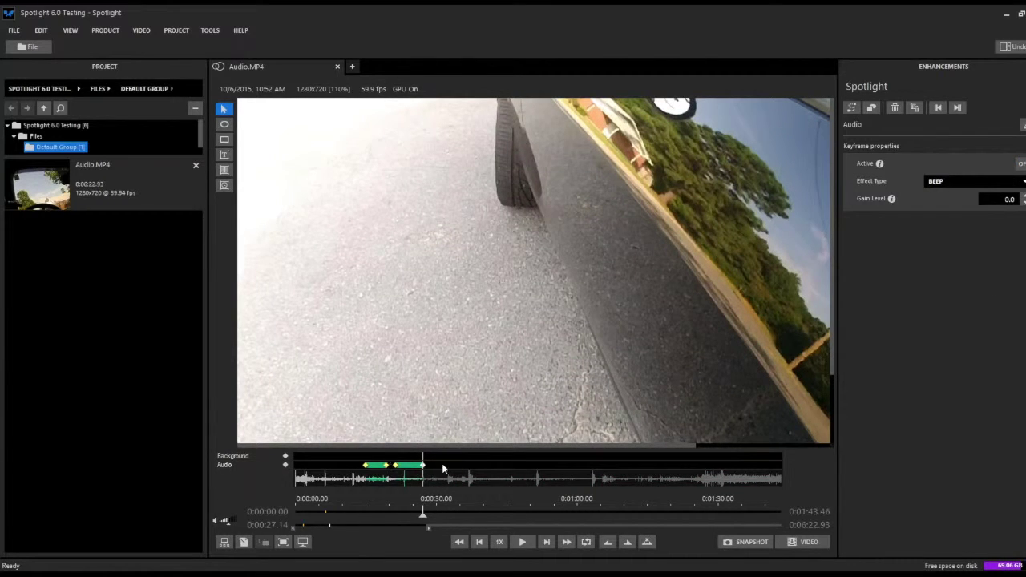